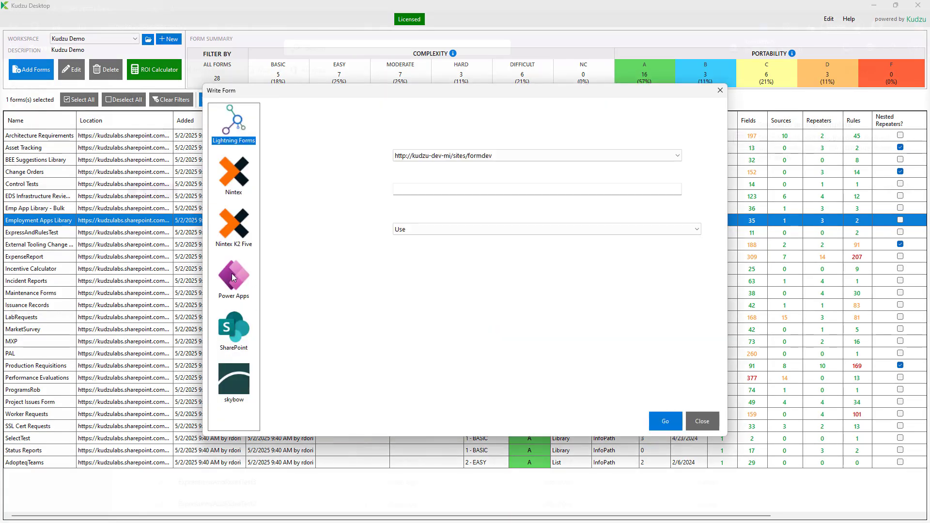
Choose Power Apps as the Write Form conversion target.
click(233, 277)
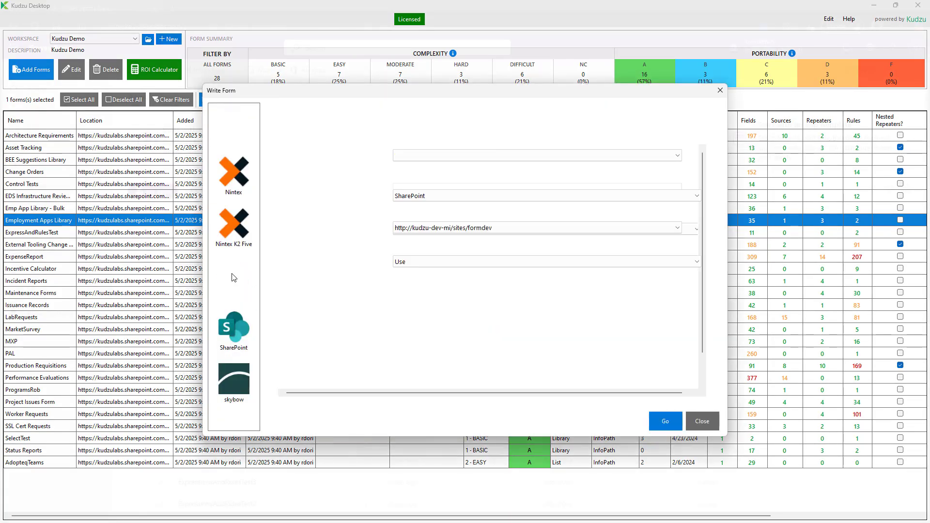
Target the kudzulabs formsdev connection with a new list under Forms Dev.
click(549, 226)
click(569, 255)
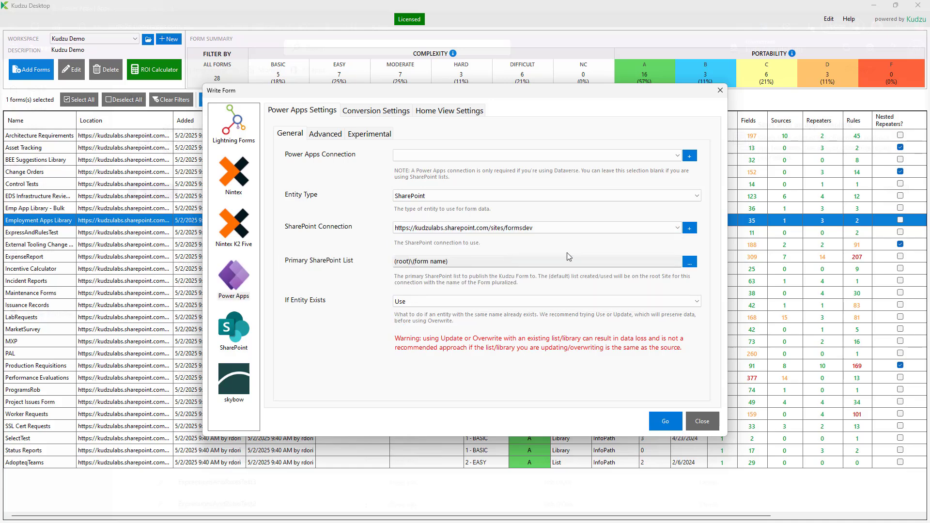
click(689, 263)
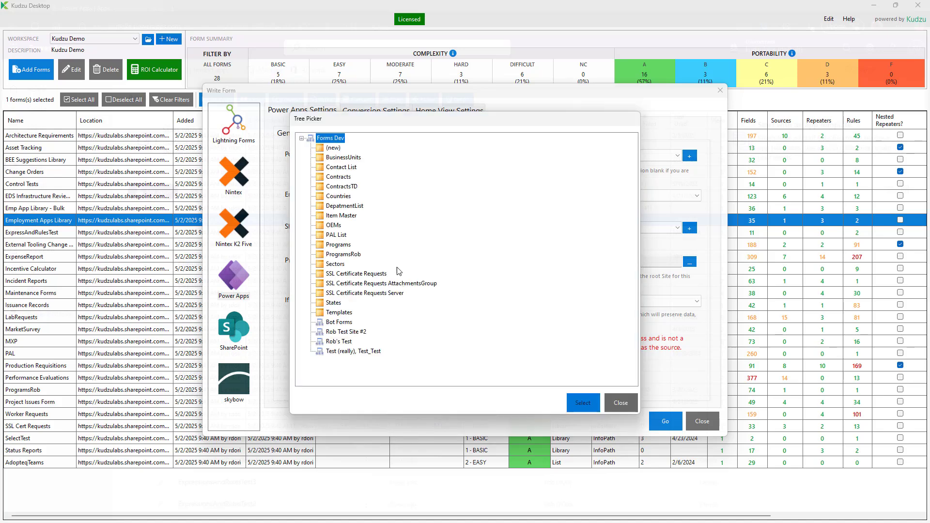
click(341, 158)
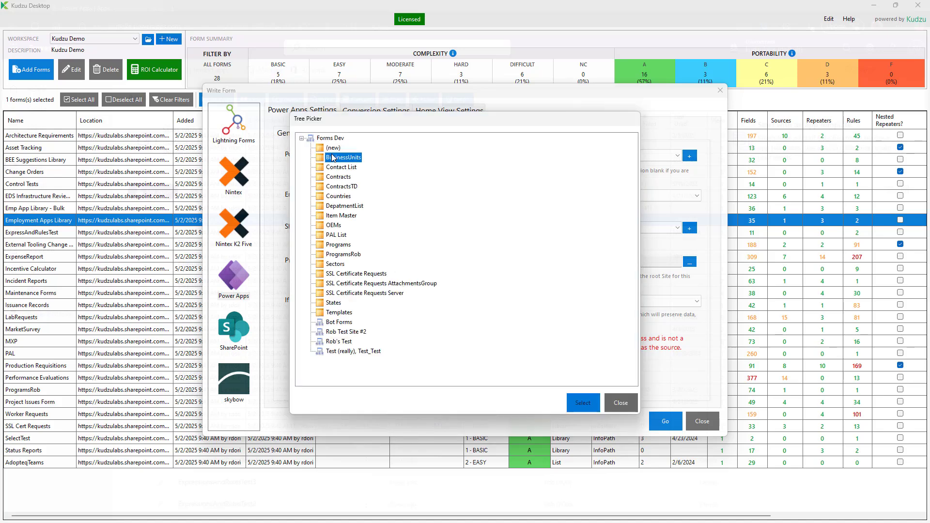
click(582, 402)
Rename the new list to 'Employment Apps'.
click(432, 301)
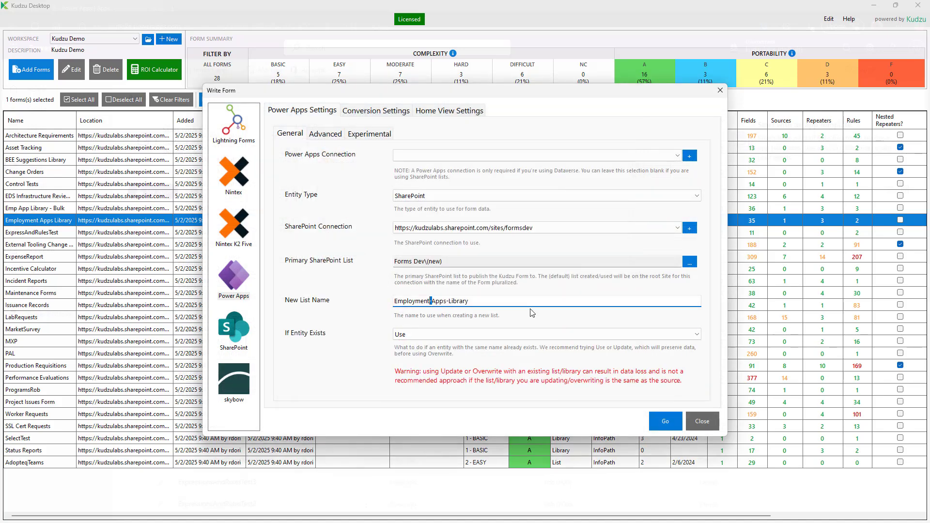
key(BackSpace)
key(shift+End)
key(Delete)
Set the experimental SharePoint Integrated App option to Yes and run the conversion.
click(376, 133)
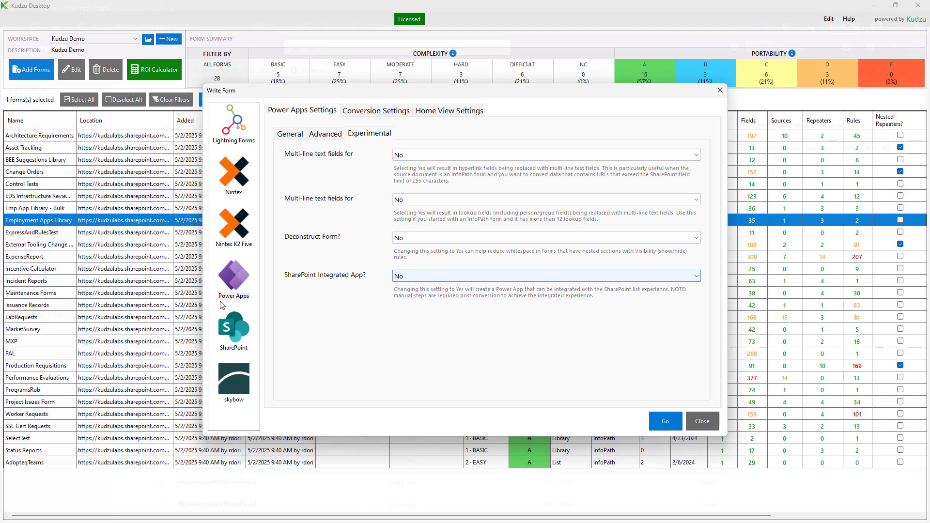
click(407, 277)
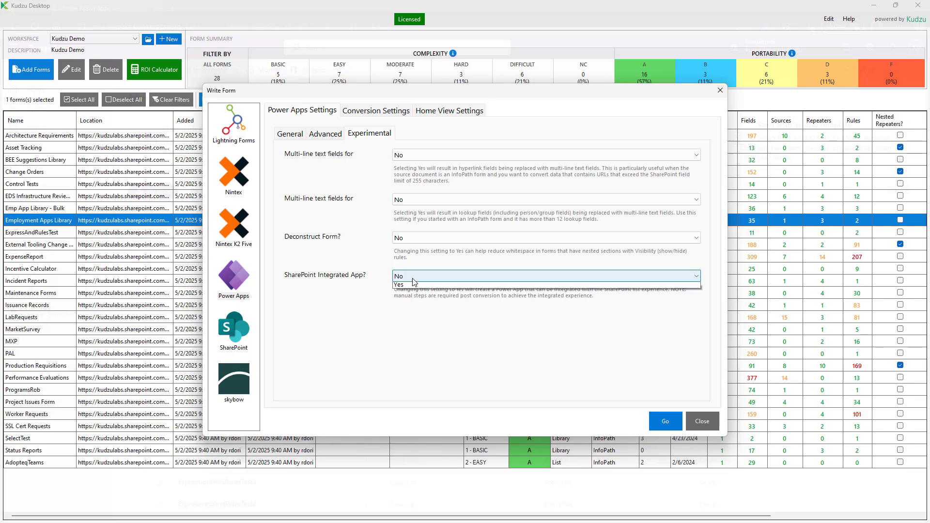
click(422, 293)
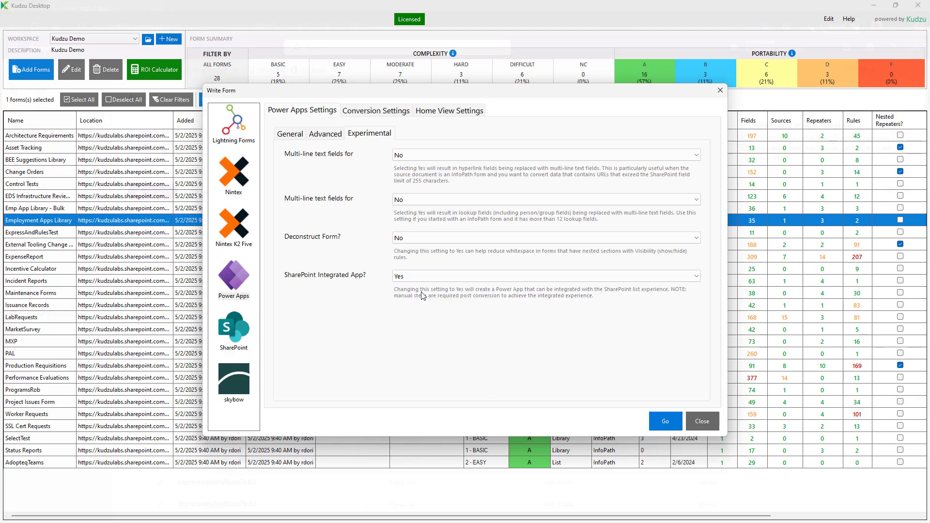
click(667, 421)
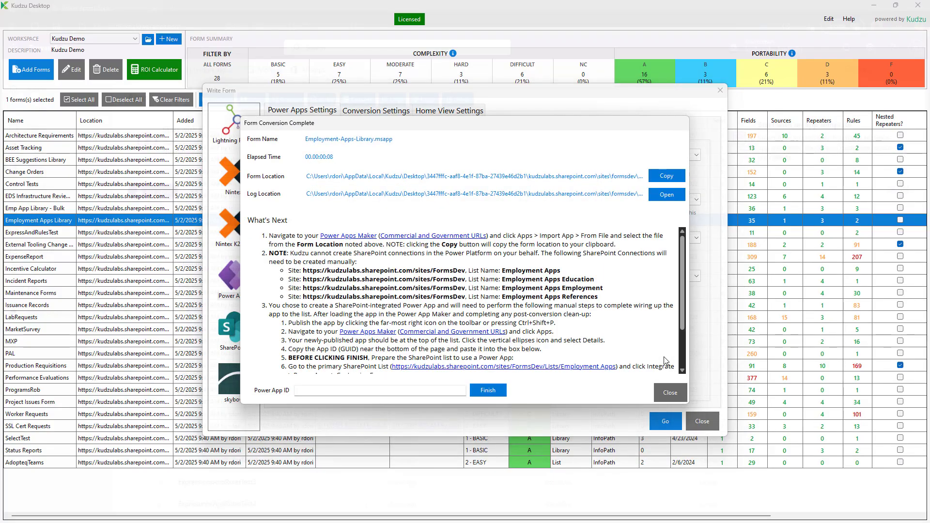
Review the What's Next steps and copy the converted .msapp Form Location.
scroll(271, 347, down, 2)
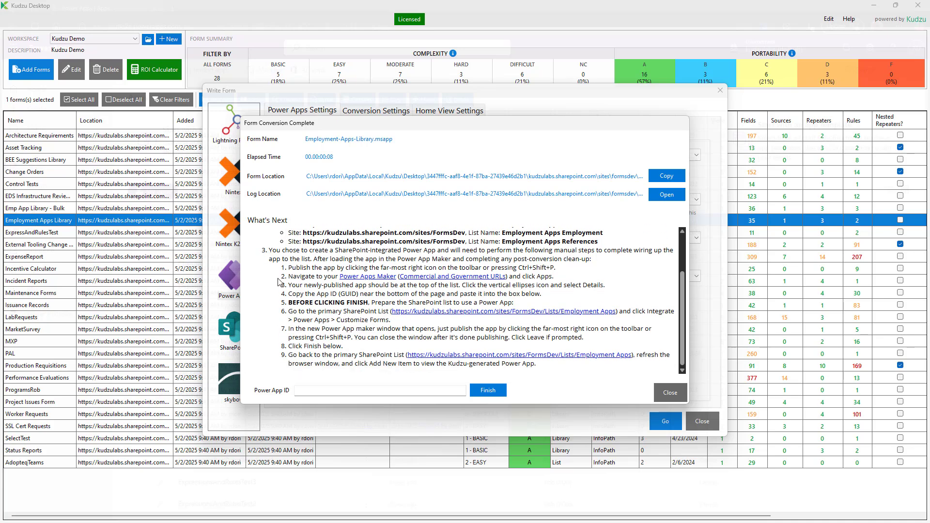
scroll(396, 347, up, 2)
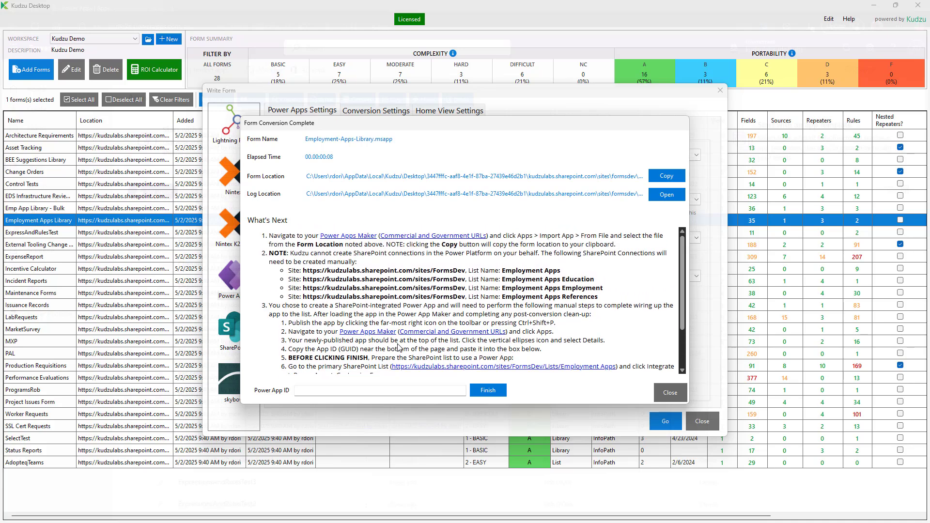
click(673, 176)
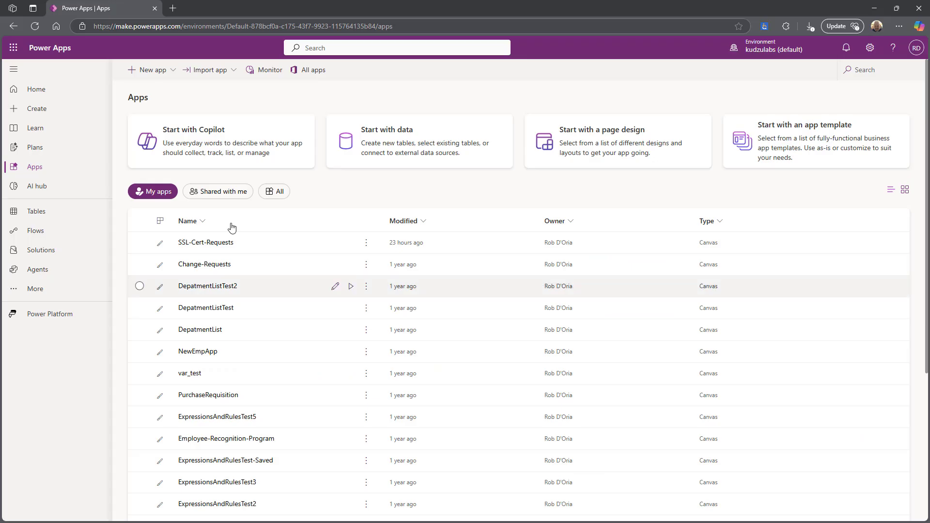
Import Employment-Apps-Library.msapp into Power Apps from the copied file location.
click(216, 73)
click(217, 91)
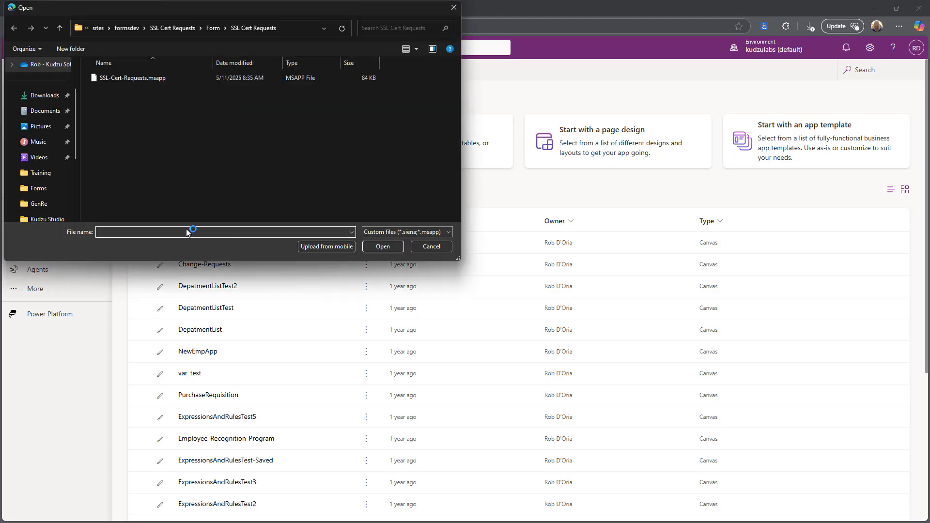
click(186, 232)
key(ctrl+v)
key(Return)
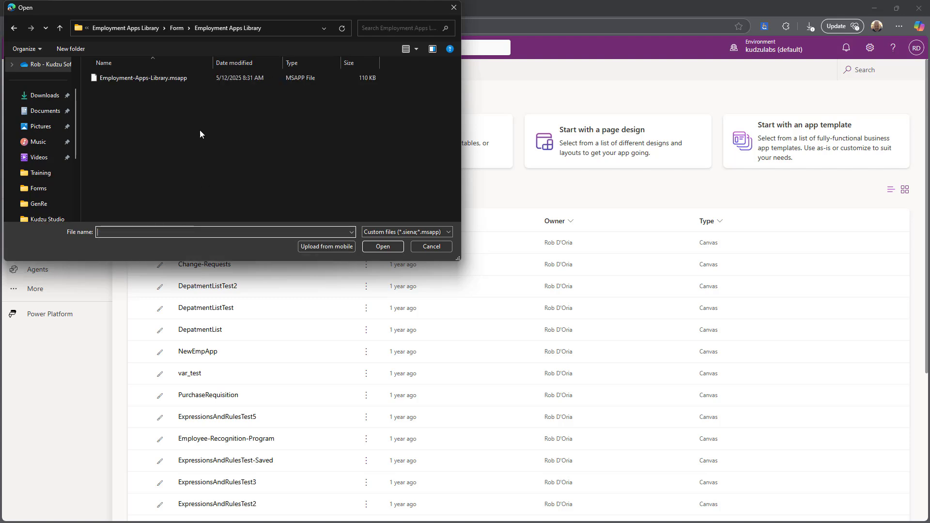
double_click(181, 79)
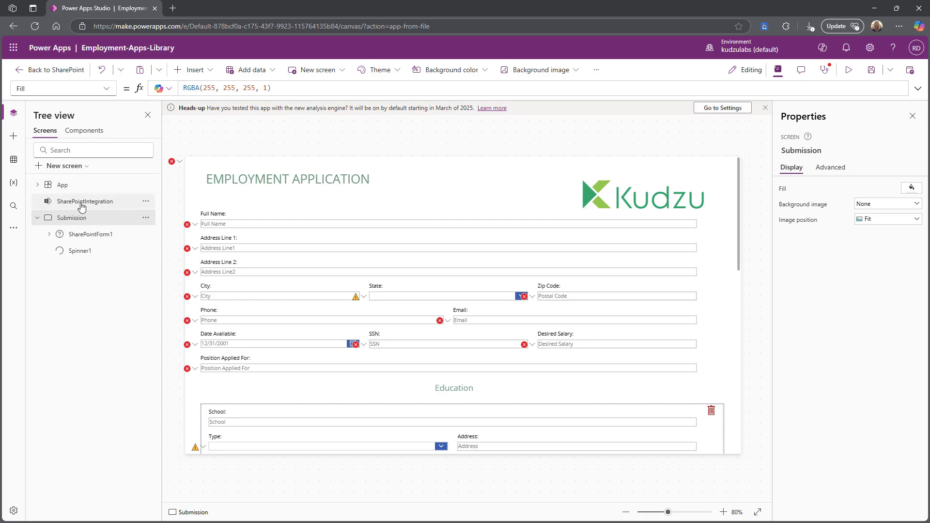
Add a new SharePoint connection as the app's data source.
click(13, 162)
click(75, 151)
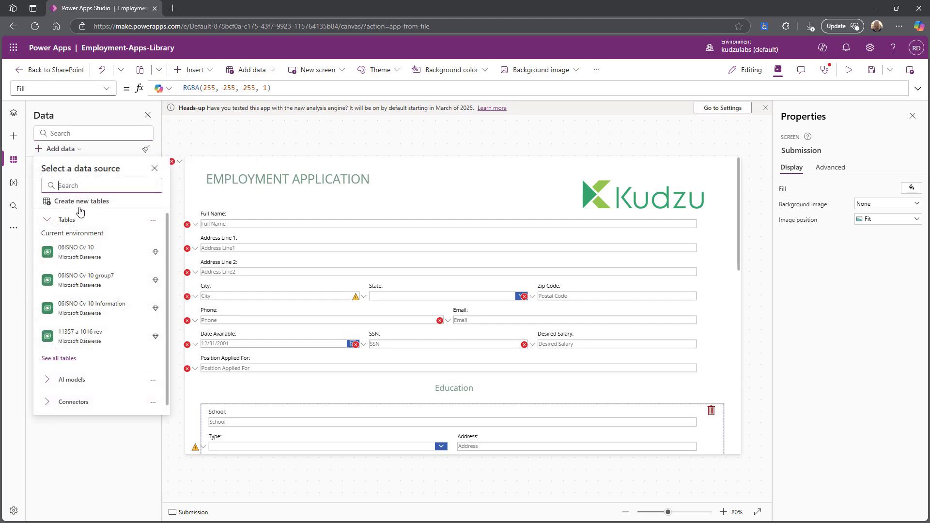
scroll(97, 383, down, 1)
scroll(97, 342, down, 3)
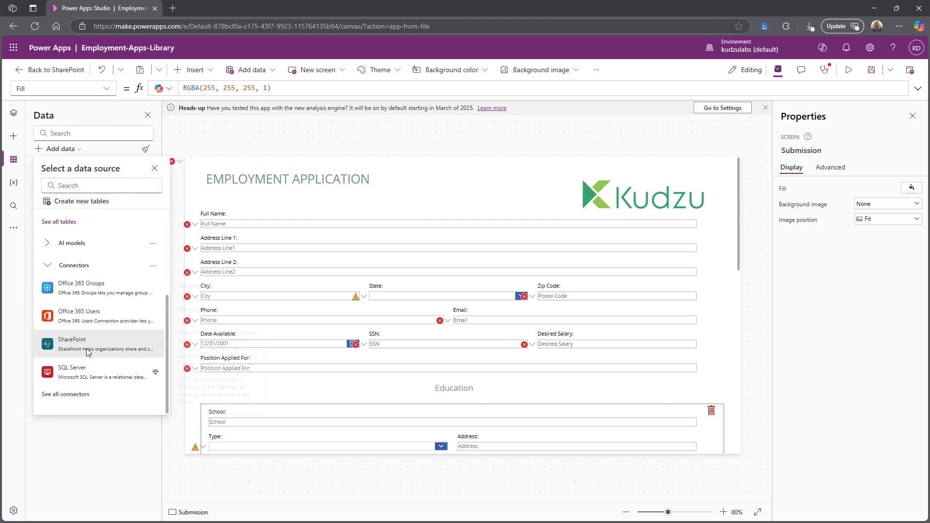
click(77, 340)
click(68, 188)
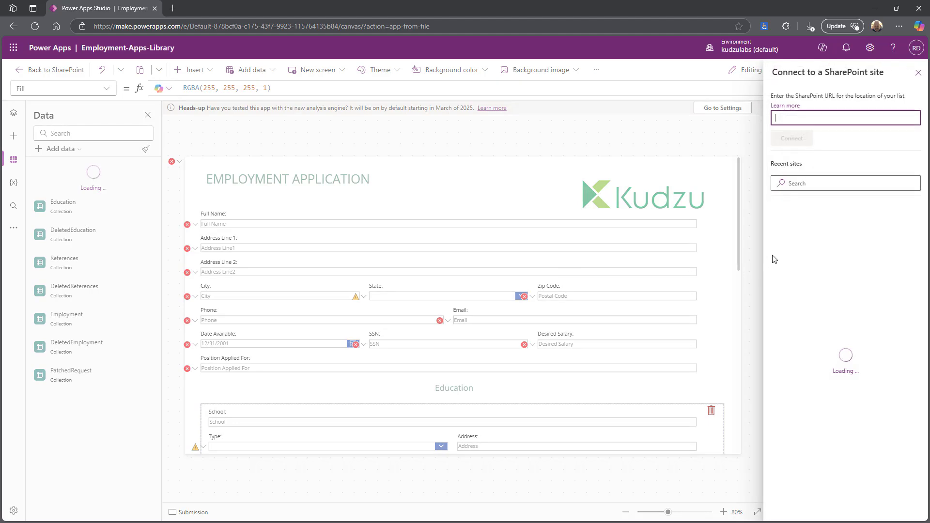
Connect the Employment Apps, Education, Employment and References lists, then return to Kudzu.
click(849, 224)
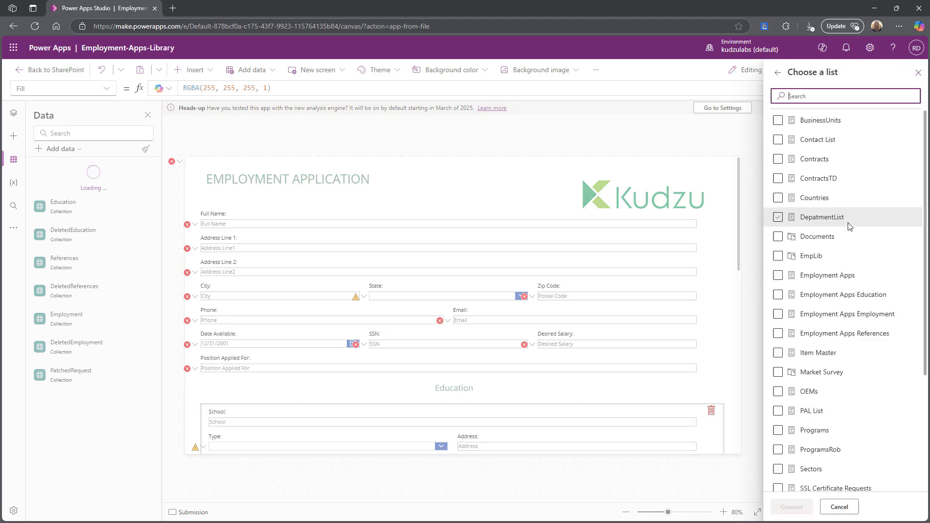
click(847, 237)
click(840, 275)
click(835, 296)
click(829, 315)
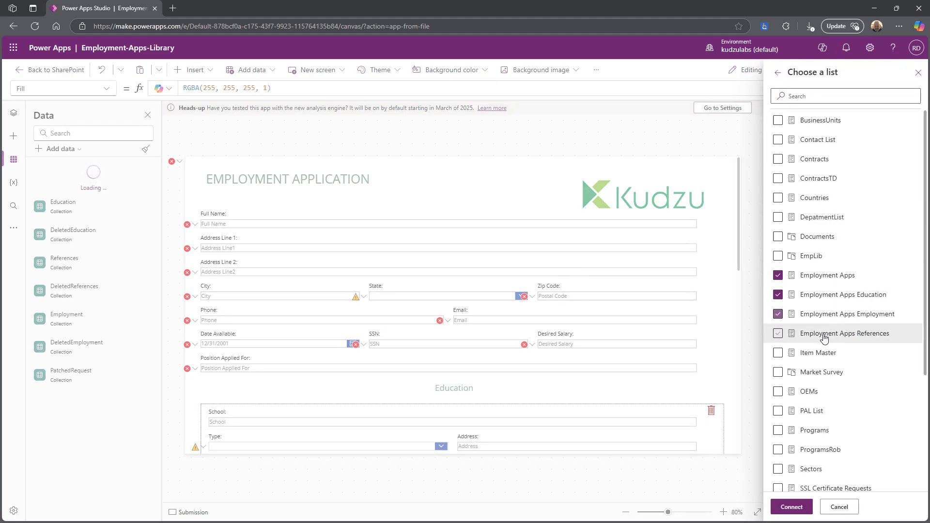
click(825, 335)
click(791, 506)
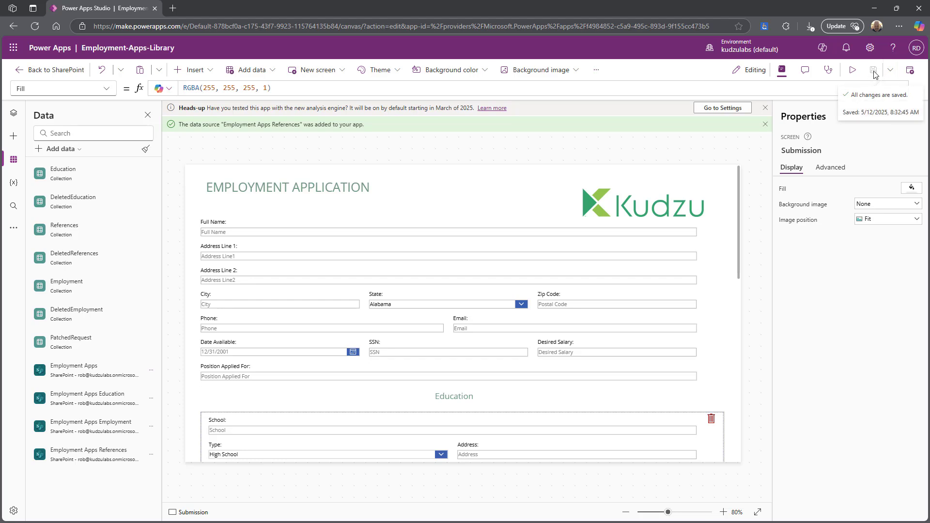
key(alt+Tab)
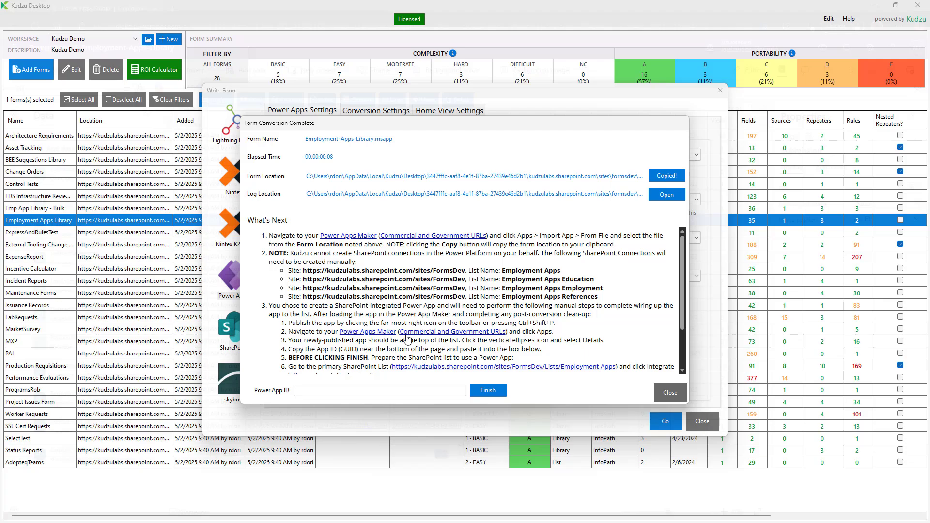
Open the Employment-Apps-Library details page in the Power Apps maker portal.
click(374, 334)
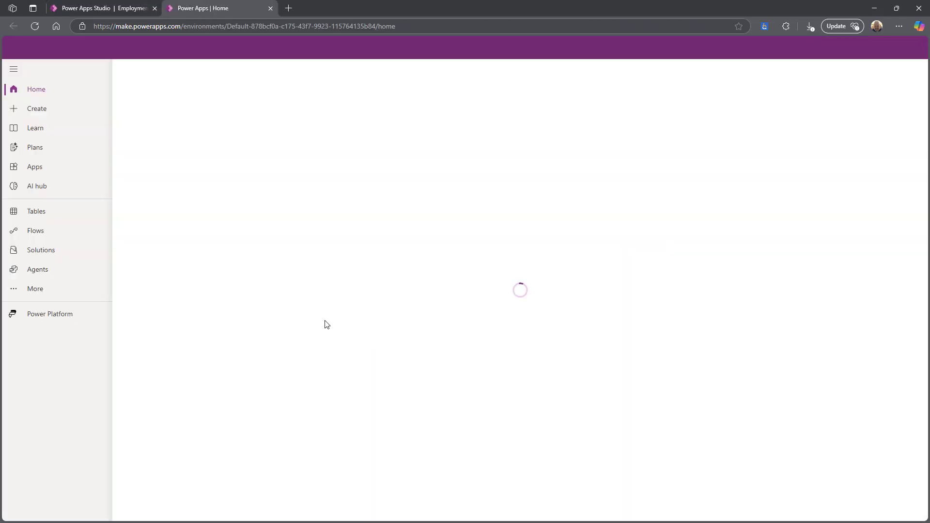
click(36, 168)
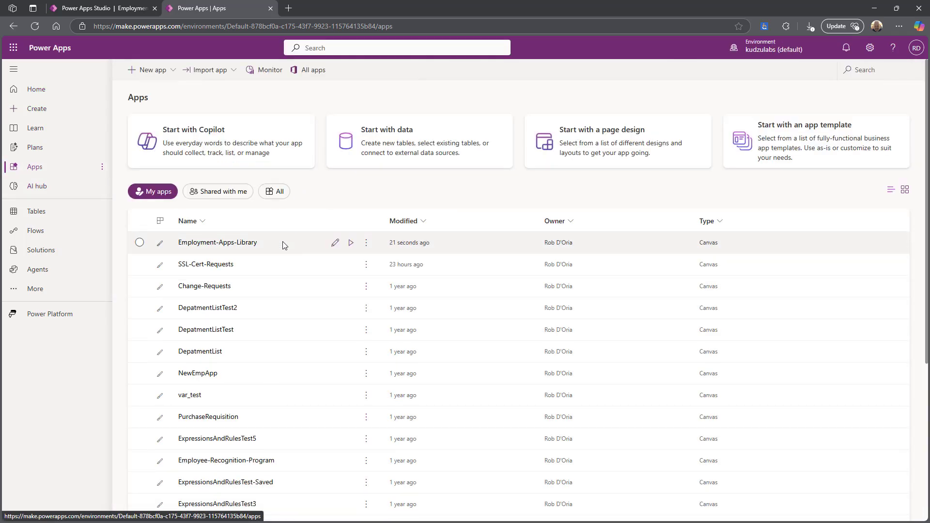
click(369, 244)
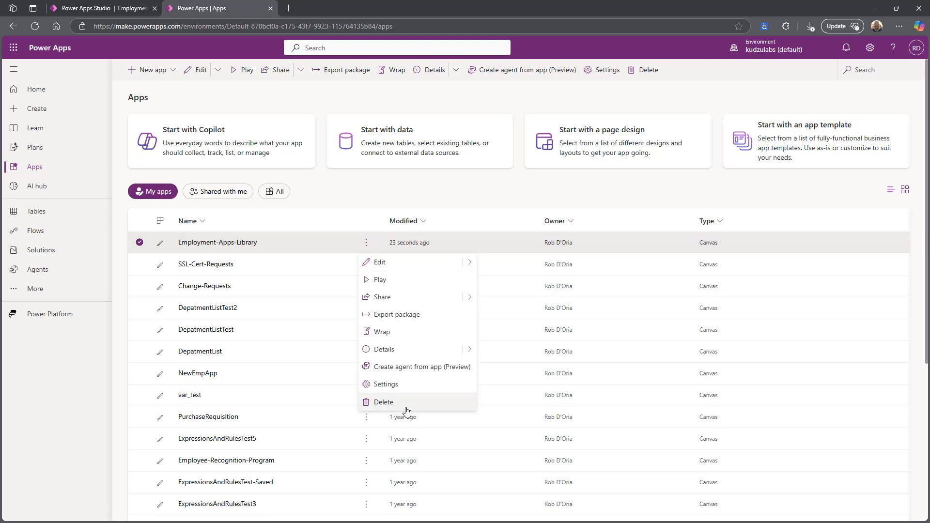
click(401, 337)
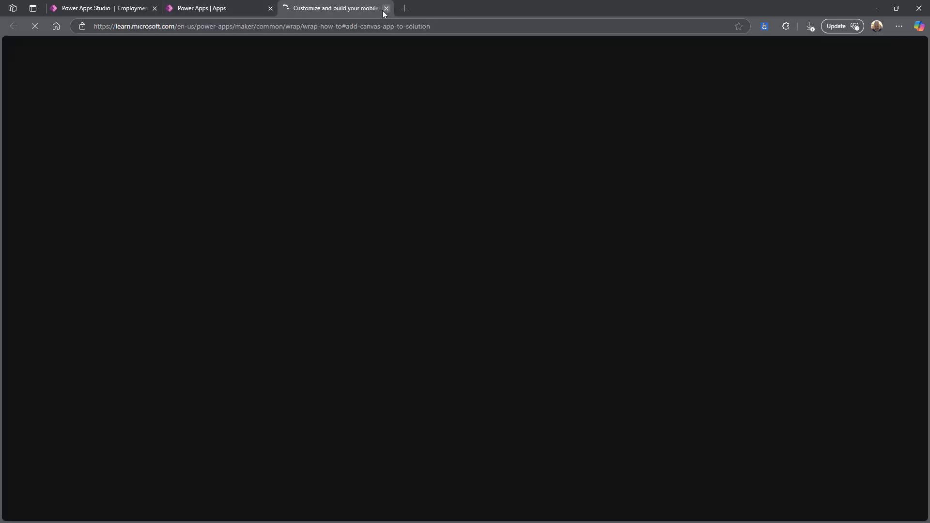
click(385, 9)
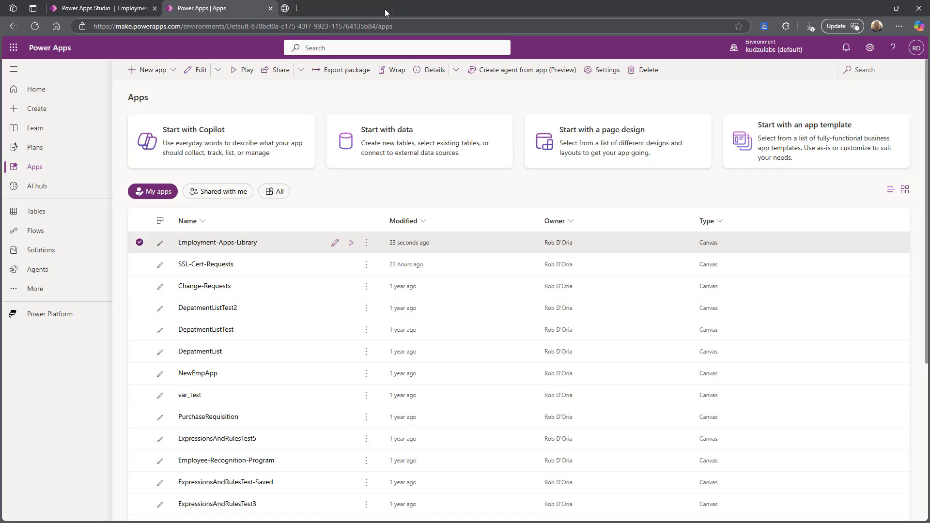
click(366, 242)
click(393, 354)
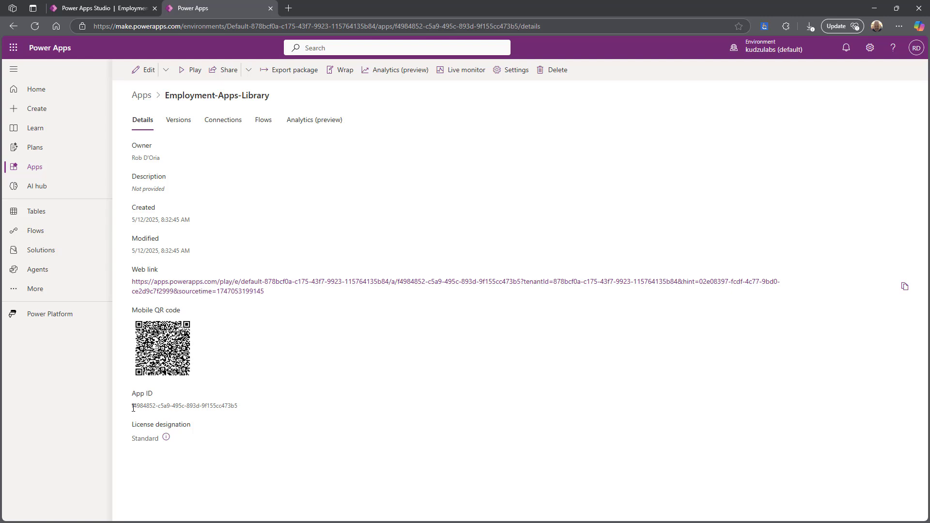
Copy the app's App ID and focus Kudzu's Power App ID field.
mouse_move(132, 406)
mouse_down()
mouse_move(265, 415)
mouse_move(133, 411)
mouse_up()
key(ctrl+c)
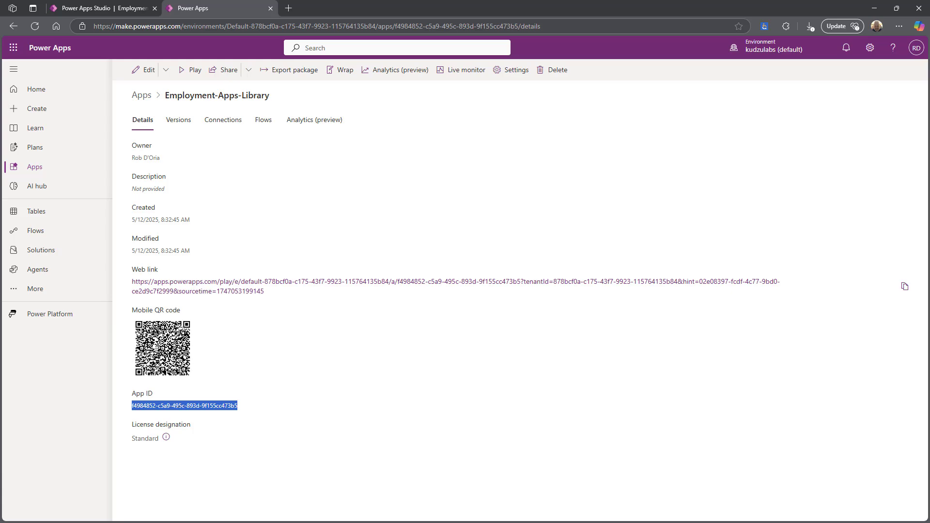
key(alt+Tab)
click(361, 392)
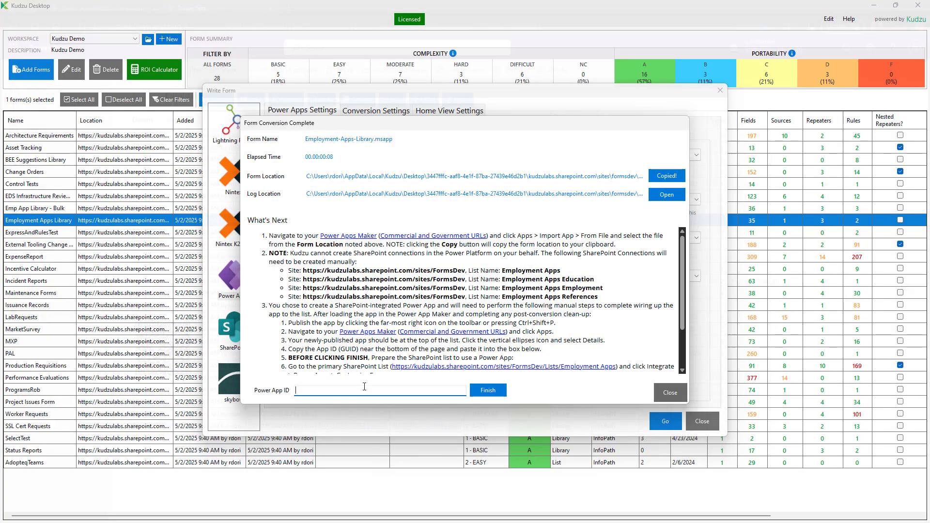
Paste the App ID into Power App ID, finish, and acknowledge the prepare-list reminder.
key(ctrl+v)
click(490, 390)
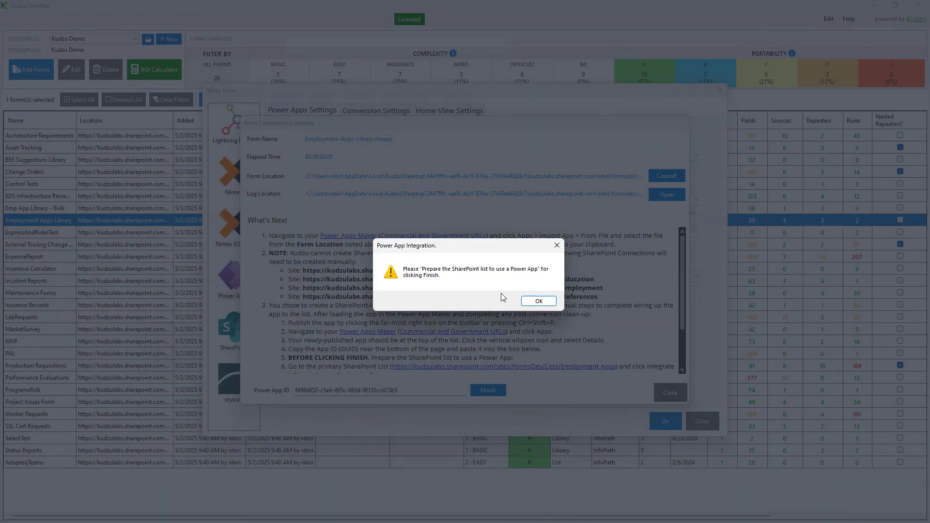
click(539, 301)
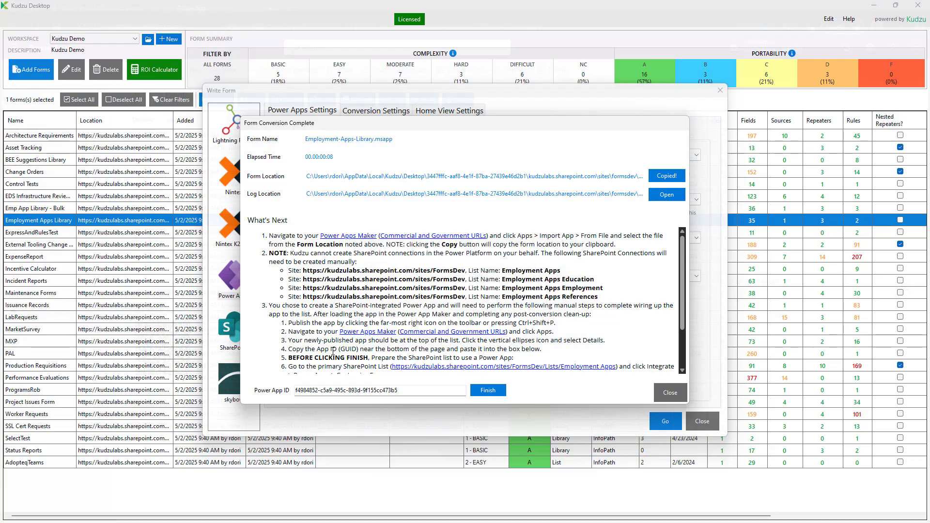
scroll(294, 297, down, 3)
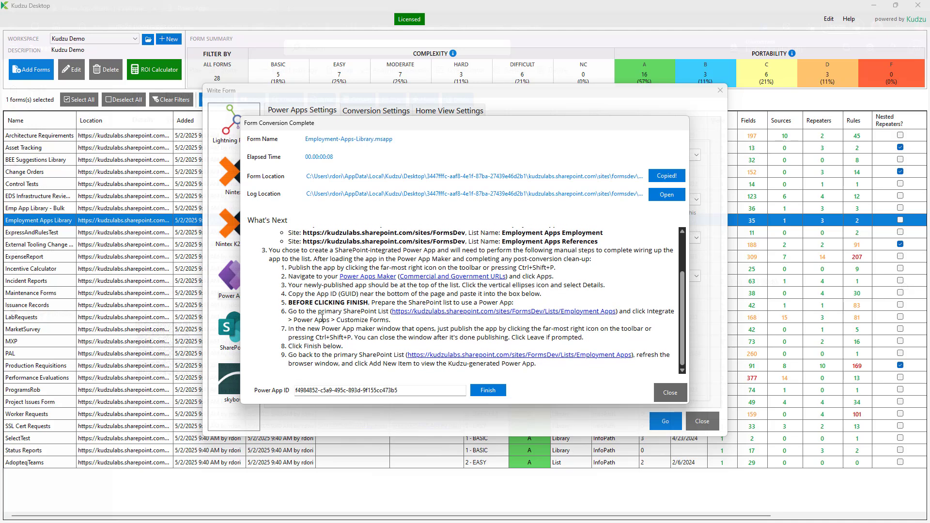
Open the empty Employment Apps SharePoint list and dismiss the new item form.
click(489, 312)
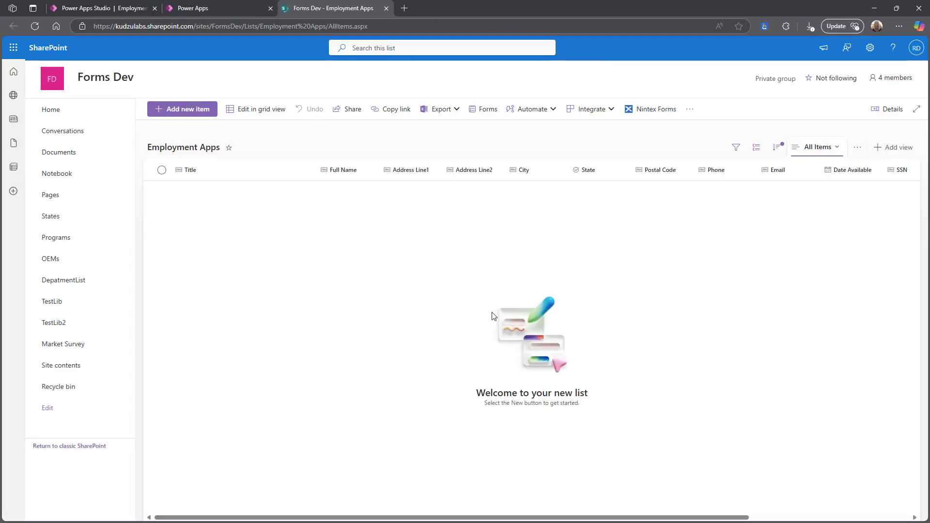
click(187, 110)
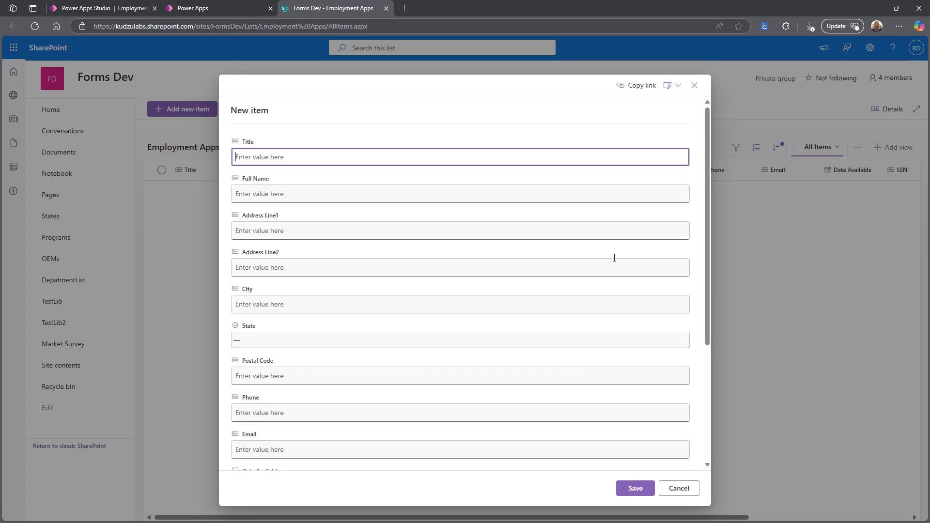
click(694, 87)
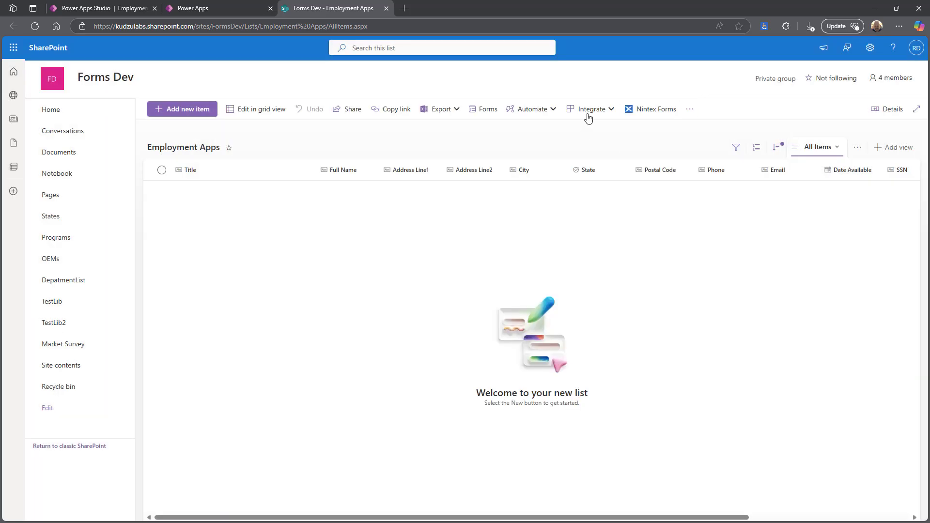
Start Power Apps form customization for the list, then refresh the list page.
click(589, 116)
mouse_move(579, 129)
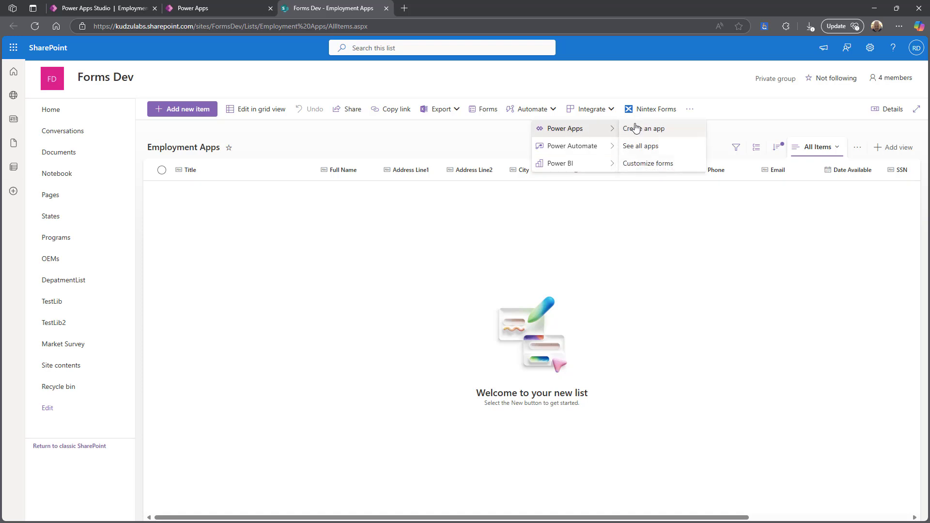
click(649, 163)
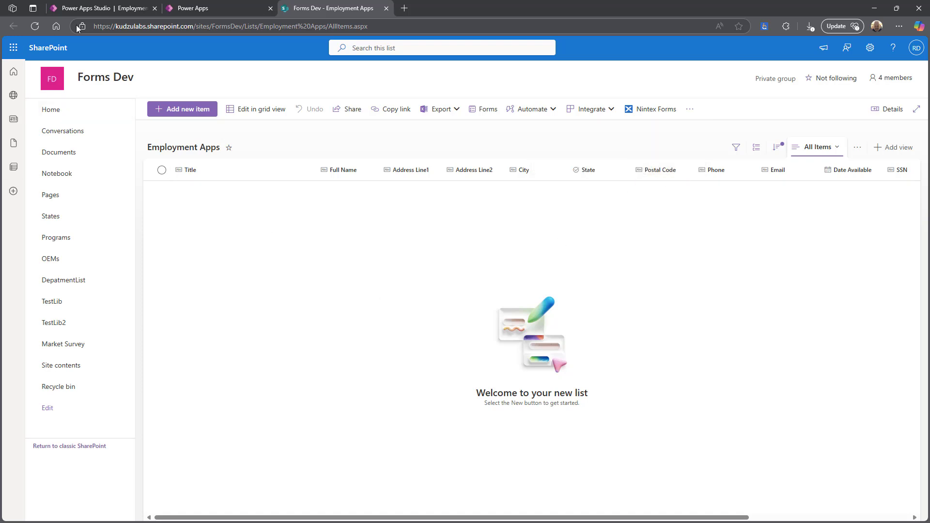
click(34, 27)
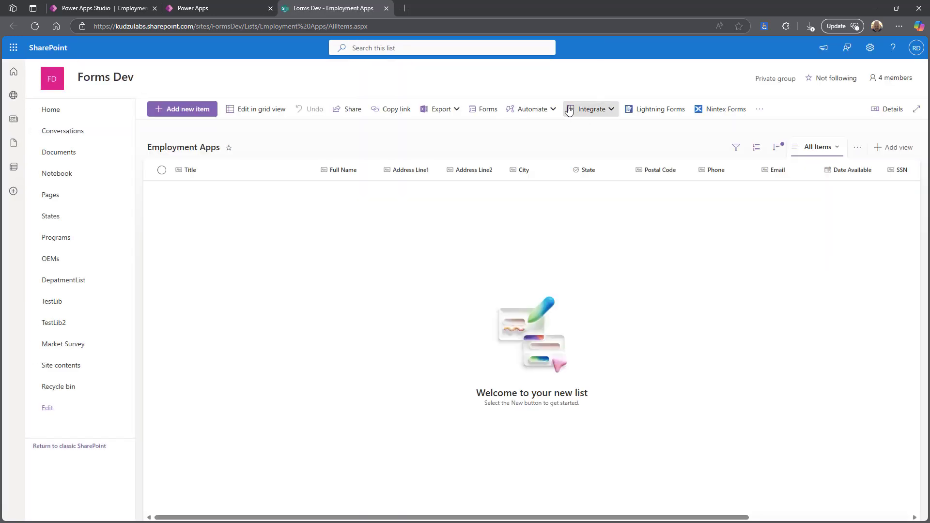
click(591, 108)
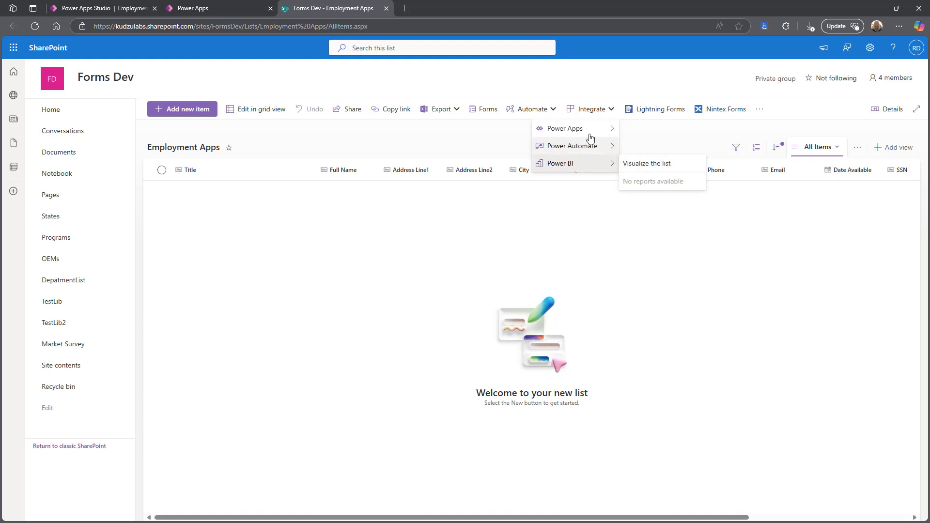
Open the list's customized form in Power Apps and publish it to SharePoint.
mouse_move(591, 130)
click(648, 162)
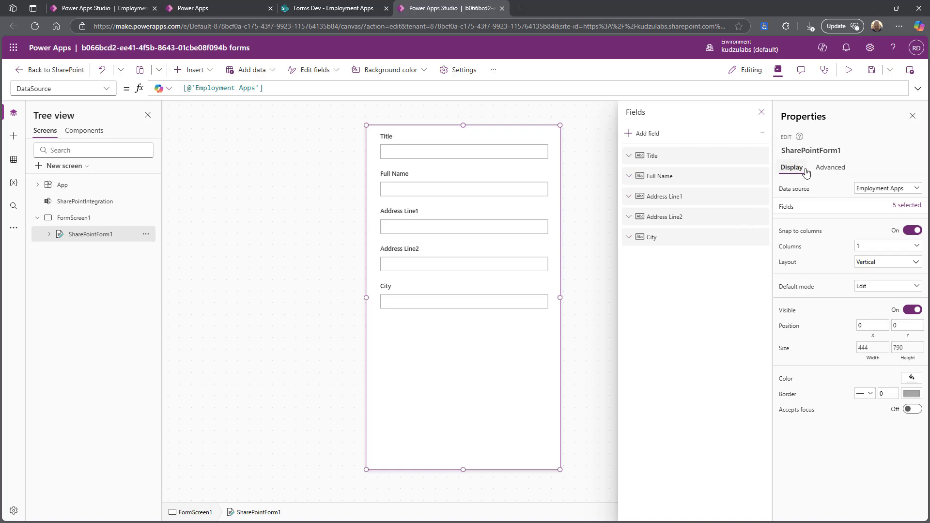
click(910, 71)
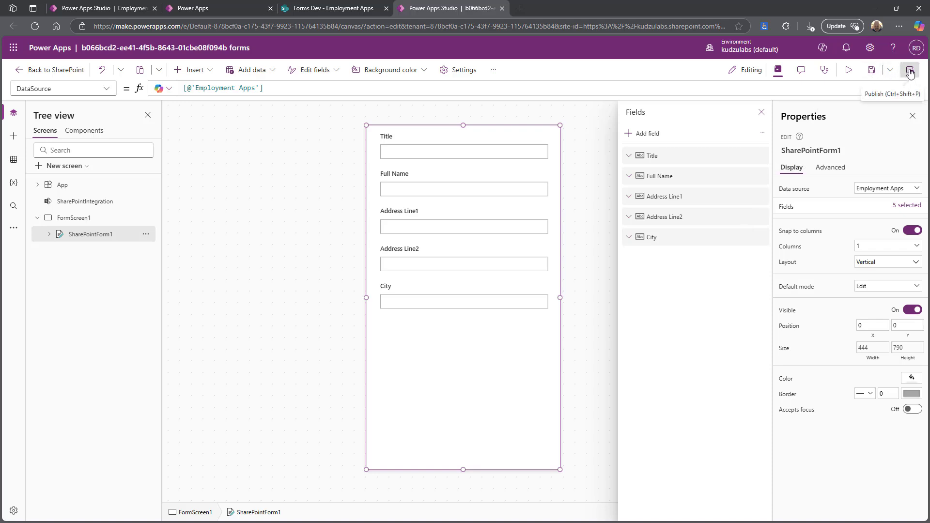
click(484, 329)
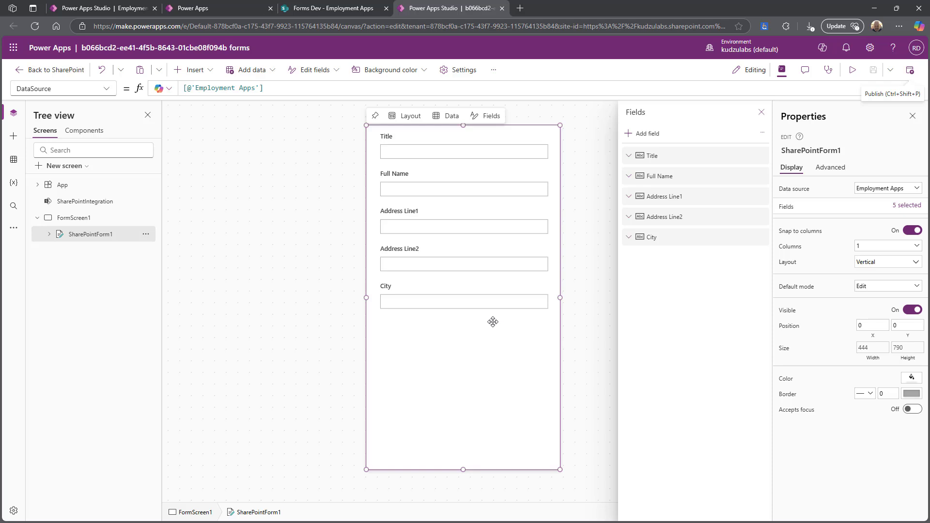
click(502, 8)
Leave Power Apps, reload the Employment Apps list, and check that the default new-item form still appears.
click(512, 99)
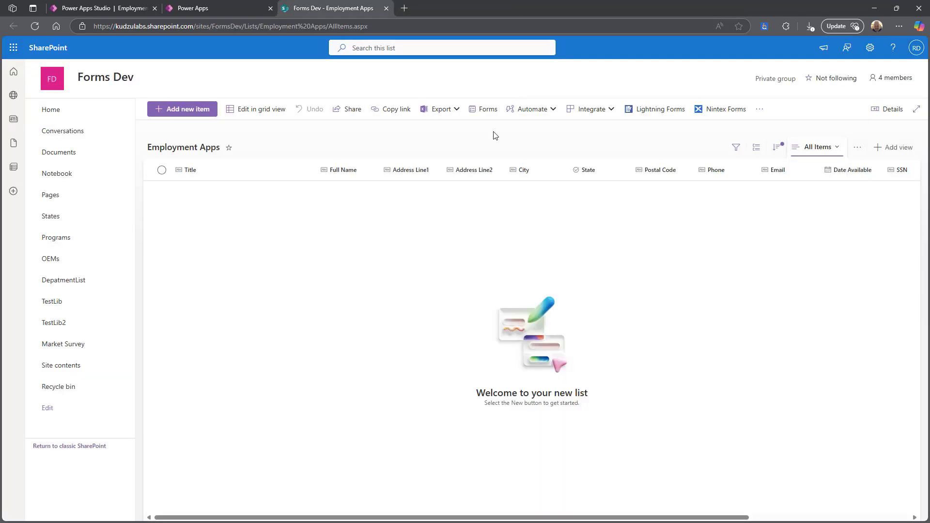
click(34, 27)
click(192, 111)
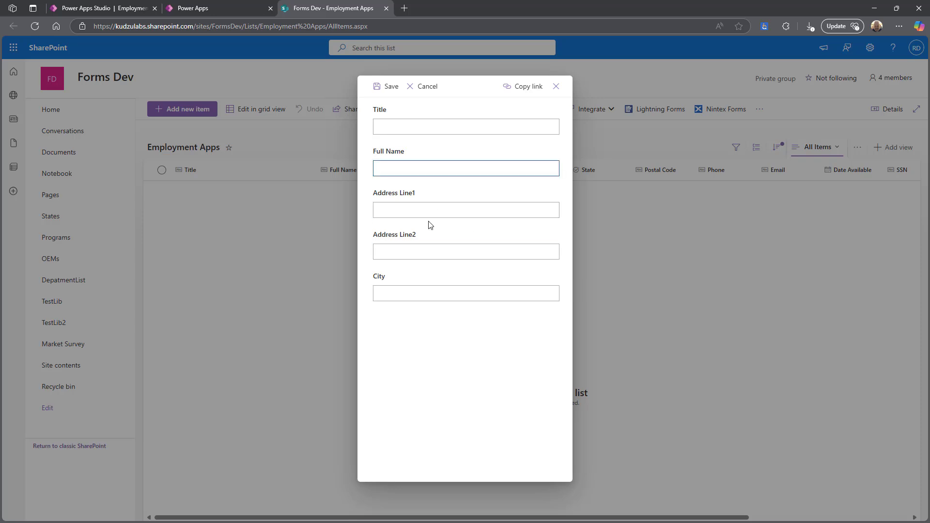
click(424, 87)
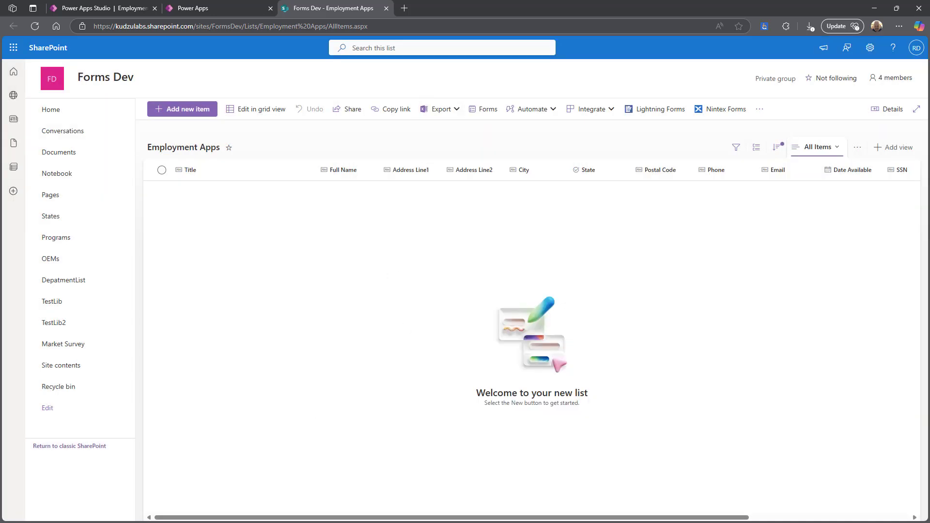
Finish wiring the Power App to the list in Kudzu Desktop, acknowledge success, and return to SharePoint.
key(alt+Tab)
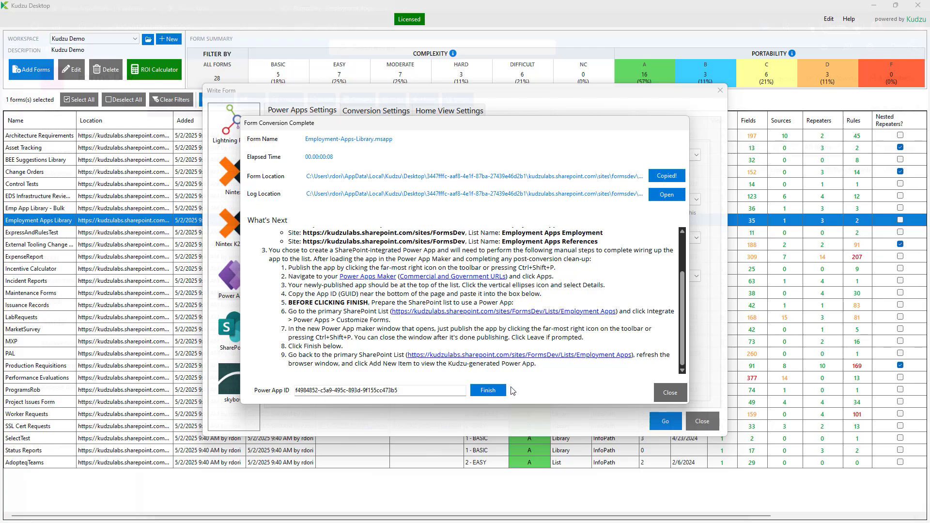
click(491, 390)
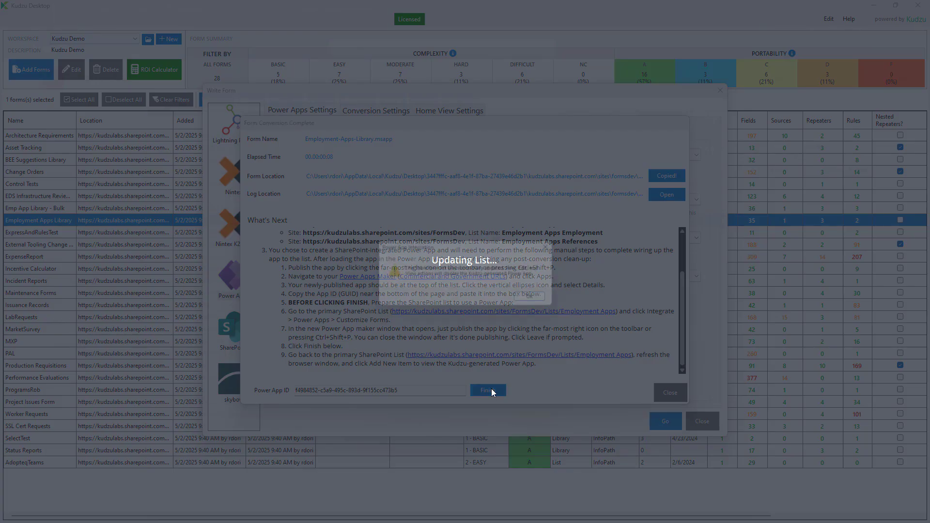
click(551, 301)
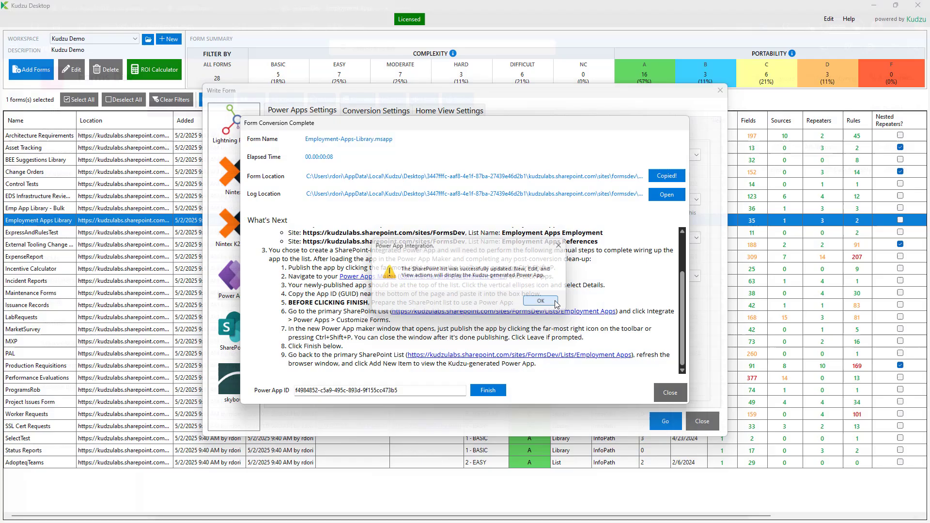
key(alt+Tab)
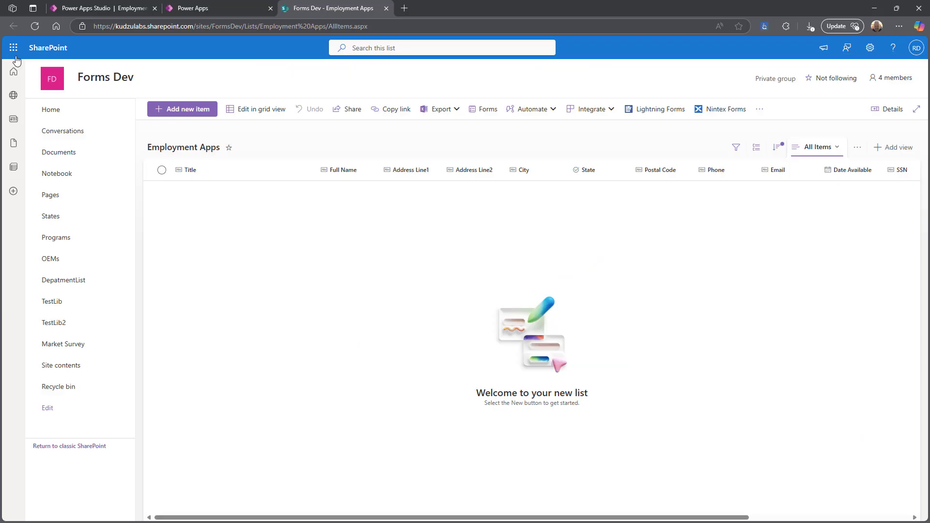
Reload the list, start a new item in the Kudzu form, and allow the app to read and write records.
click(39, 26)
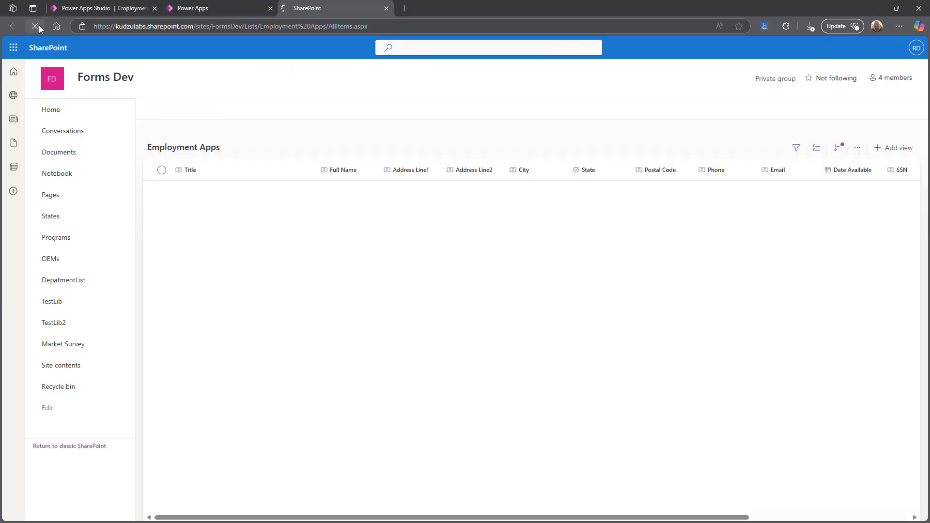
click(171, 111)
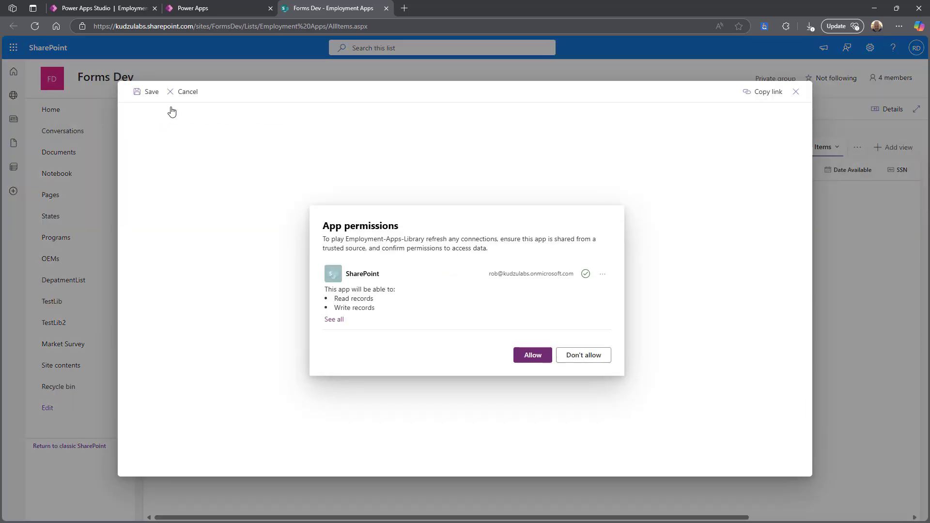
click(534, 357)
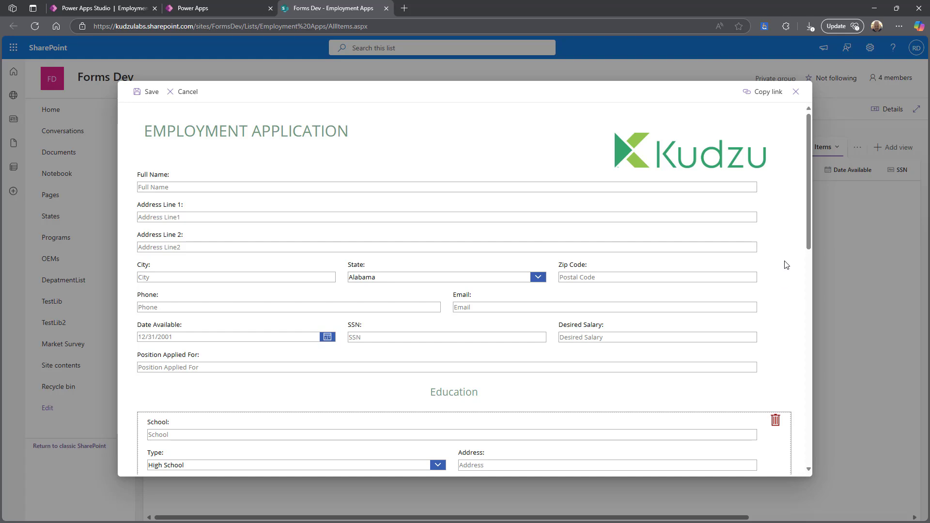
Enter the applicant's first name, city, state and zip code, then save the item.
click(222, 187)
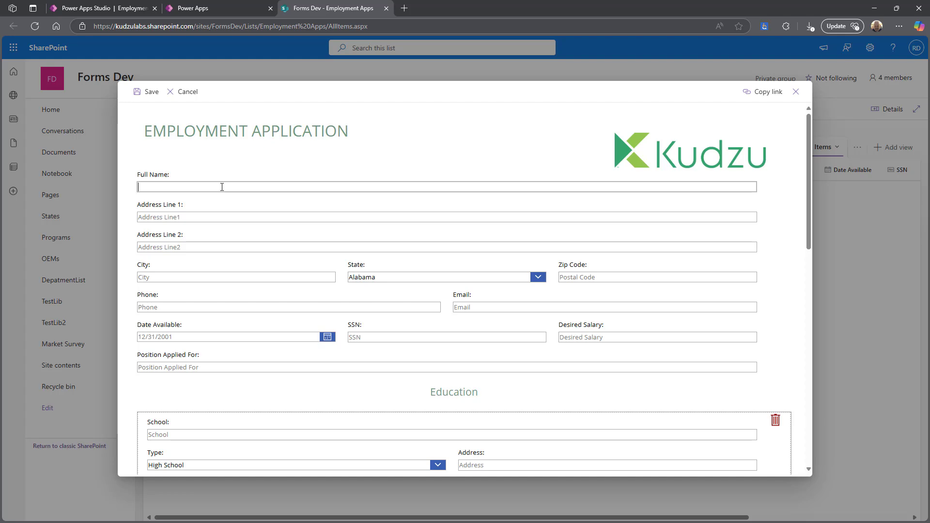
key(Tab)
key(Tab)
text(Dexter)
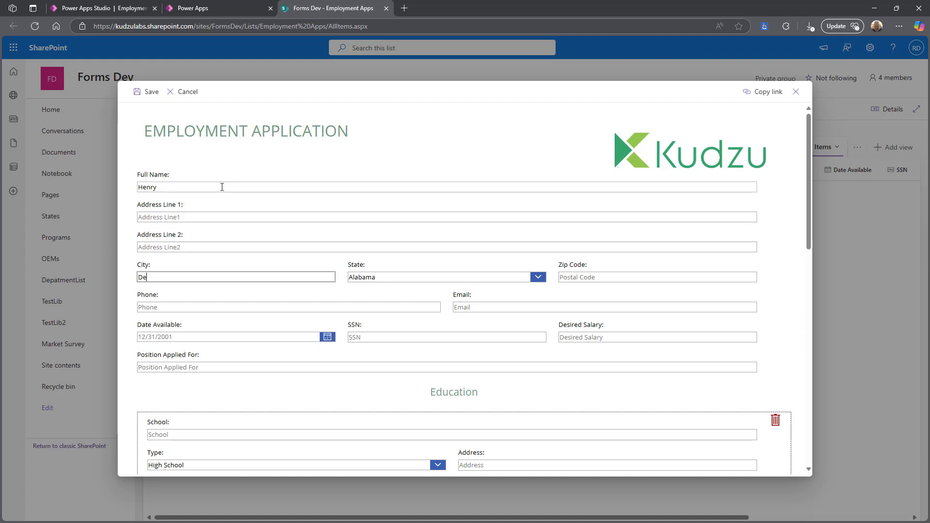
key(Tab)
text(mi)
key(Tab)
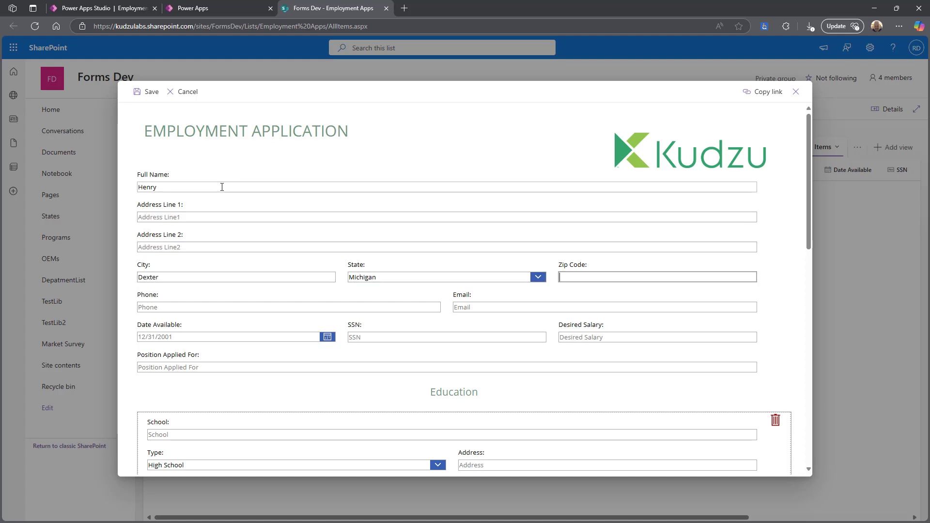
text(48130)
key(Tab)
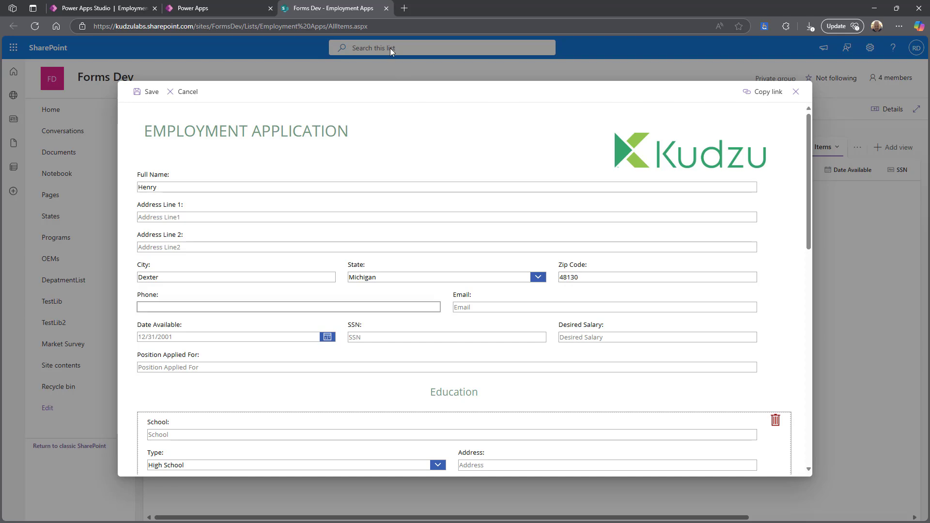
click(150, 93)
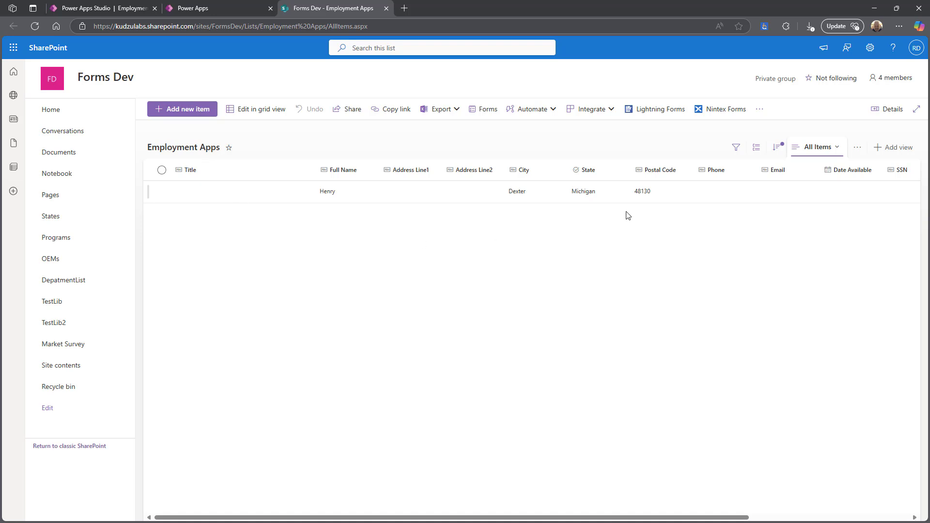
Append the applicant's surname to Full Name, save, and return to Kudzu Desktop.
double_click(223, 194)
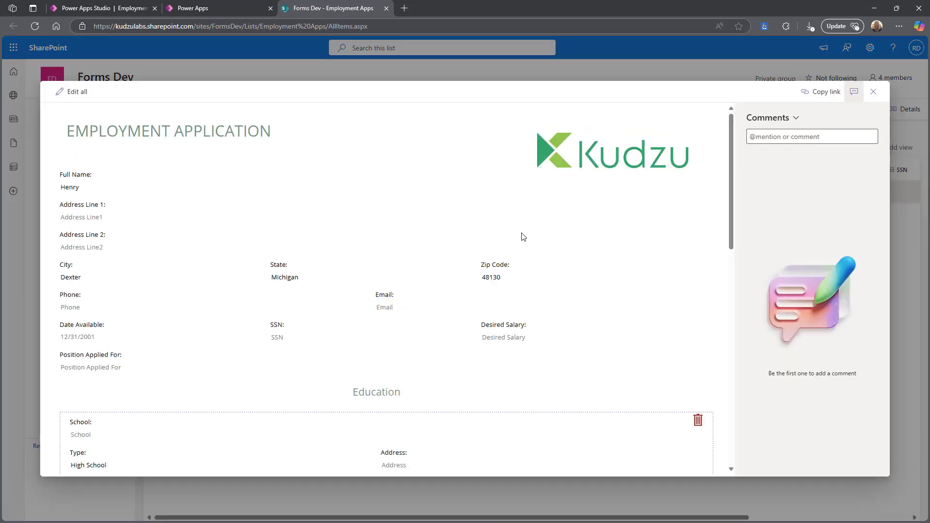
scroll(459, 347, down, 10)
scroll(459, 347, up, 10)
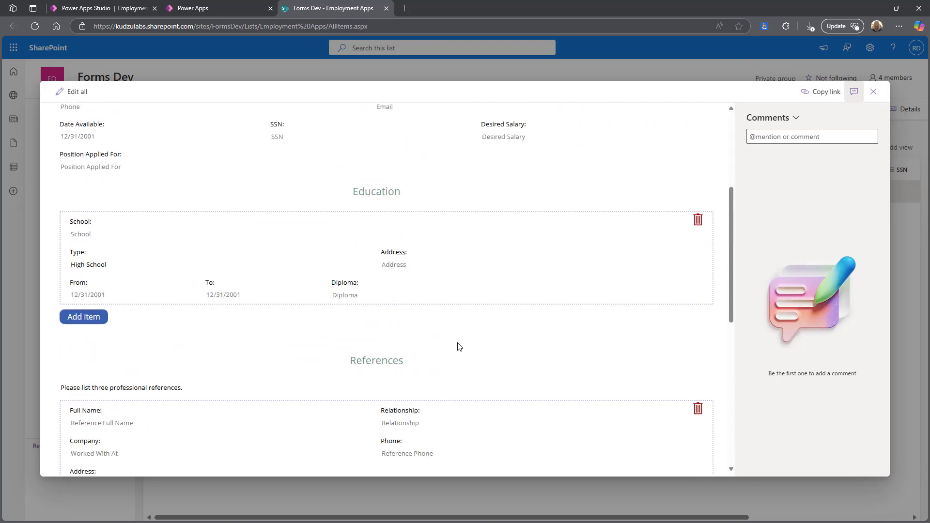
click(73, 92)
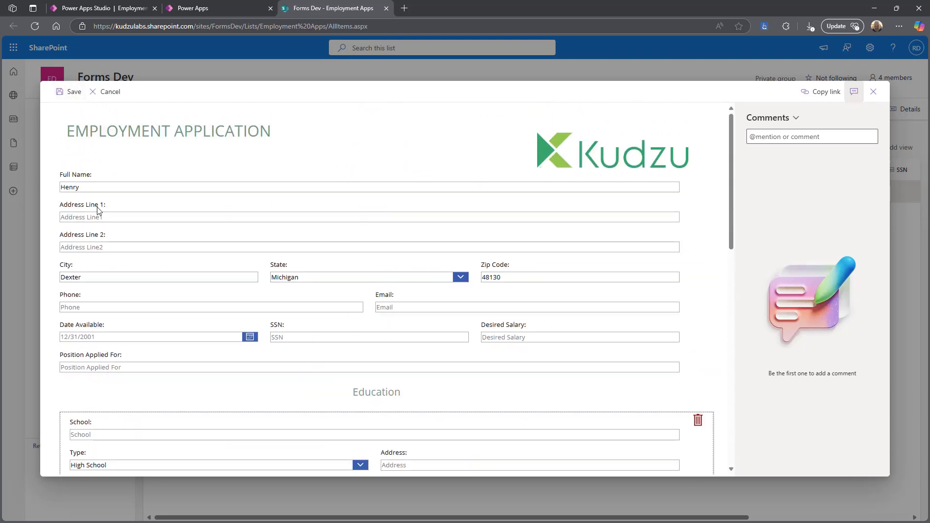
click(184, 189)
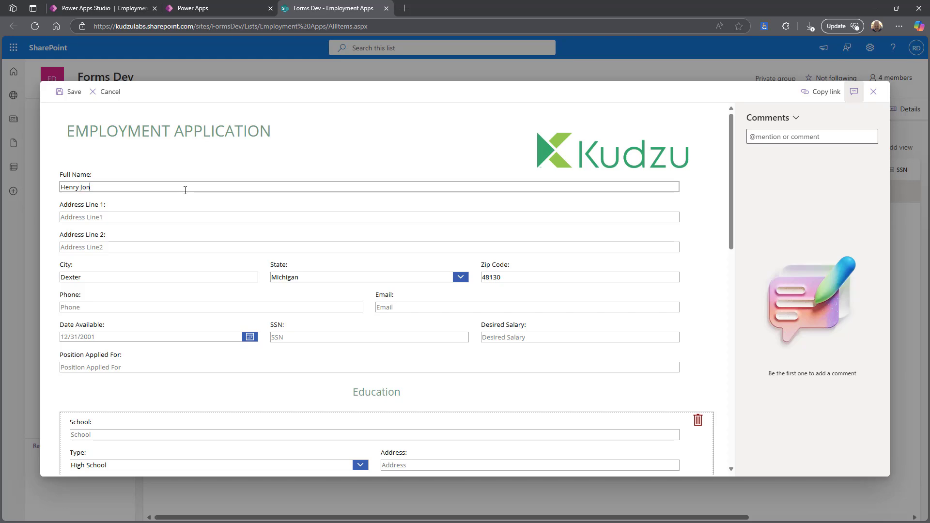
click(73, 93)
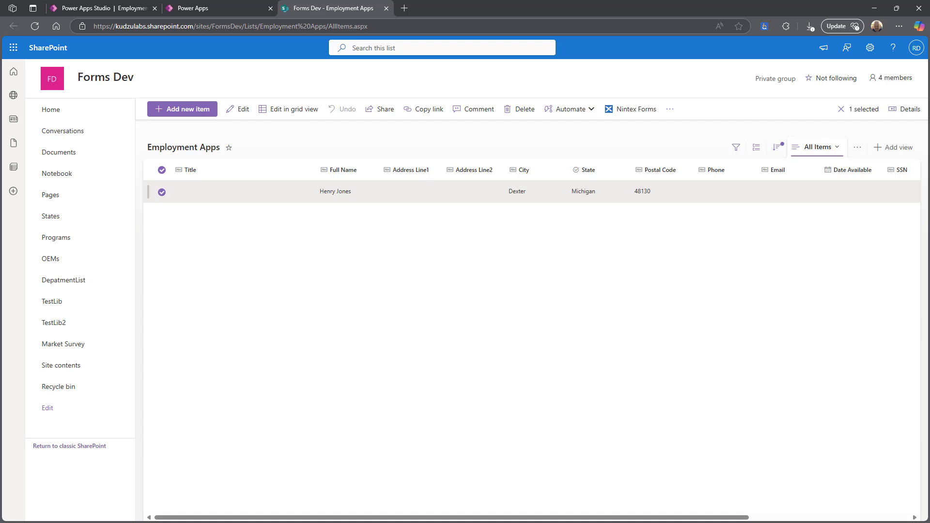
key(alt+Tab)
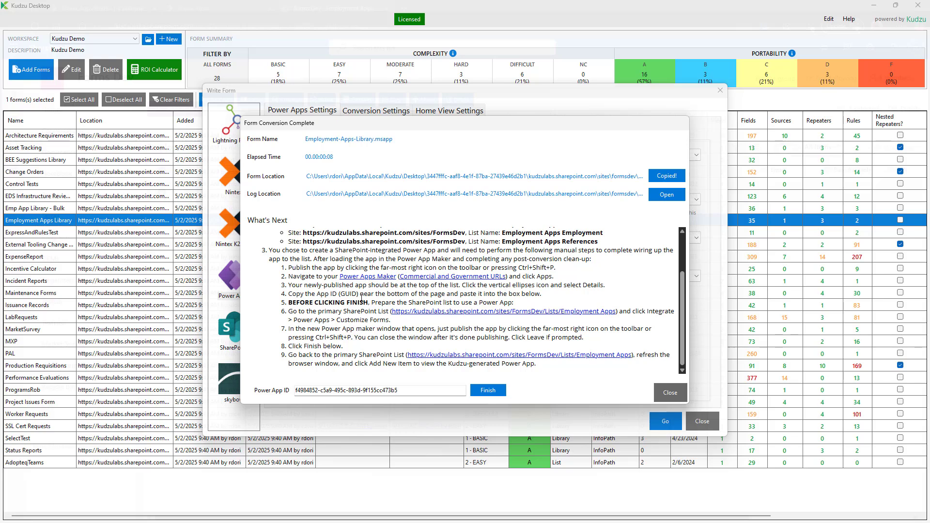